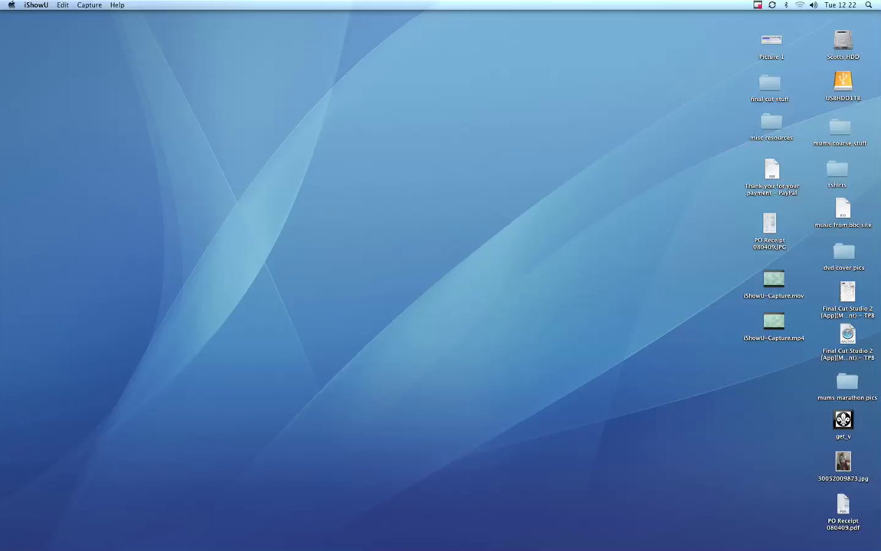
Click the desktop to bring Finder to the front.
left_click(201, 269)
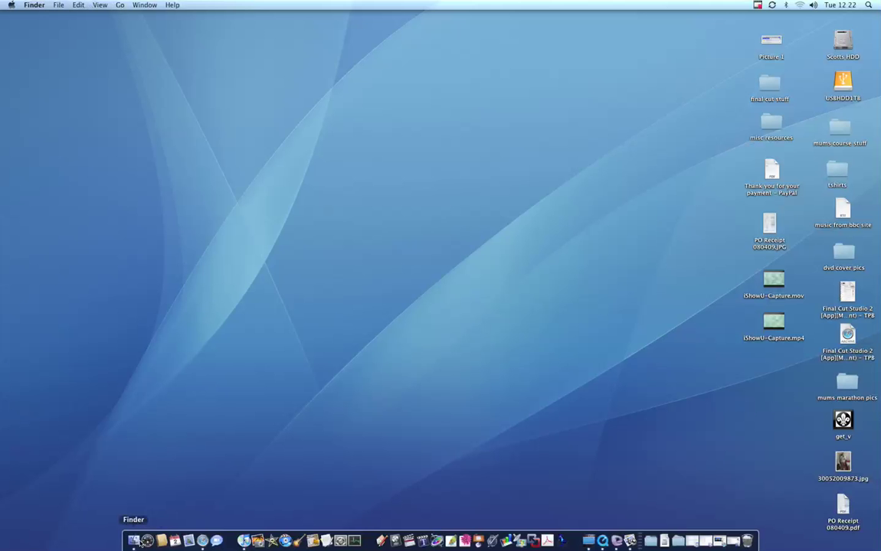
Open a Finder window, go to Applications › Streamclip and launch MPEG Streamclip.
left_click(128, 540)
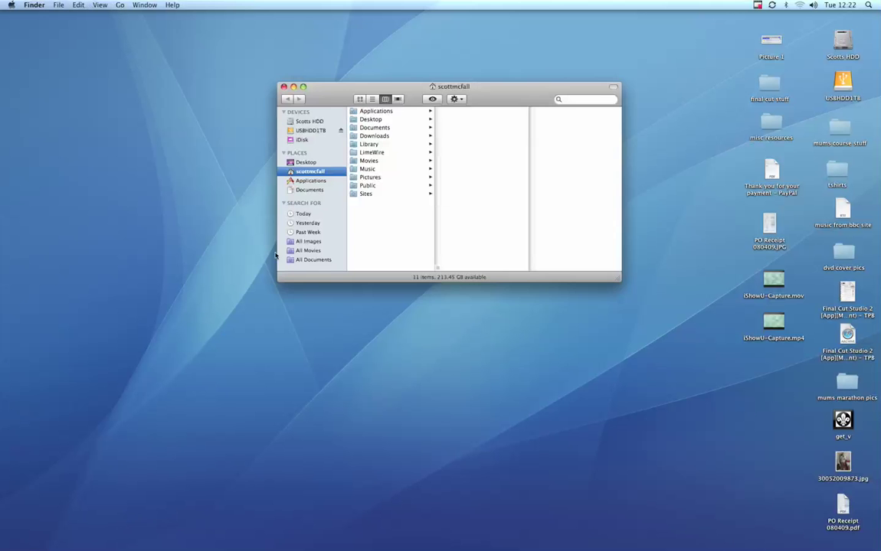
left_click(313, 182)
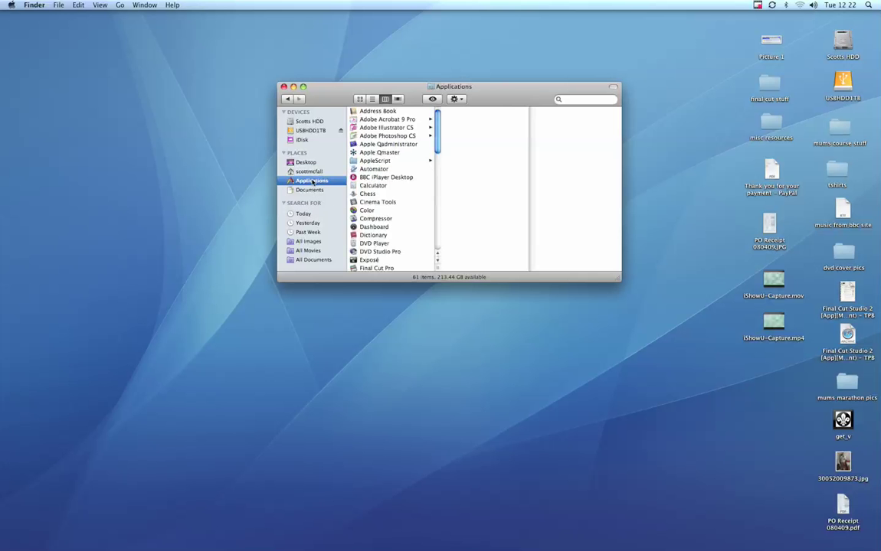
left_click_drag(437, 126, 437, 227)
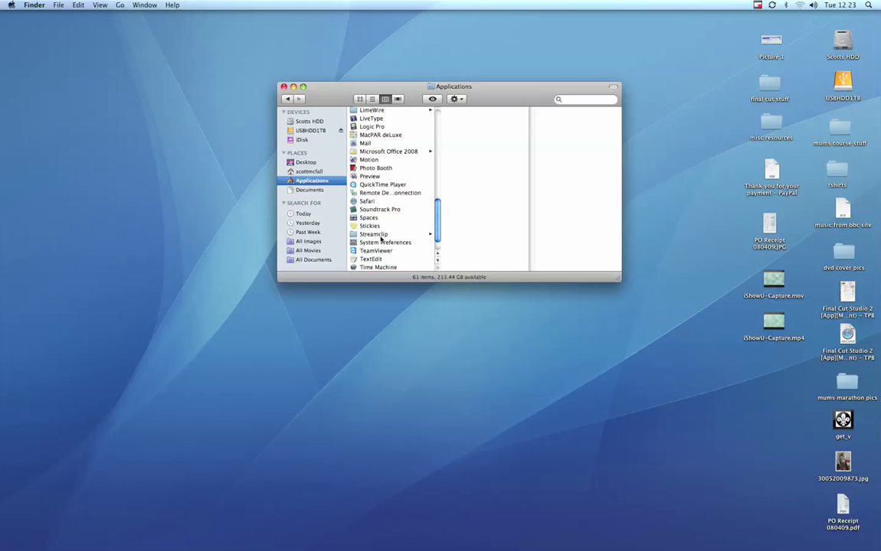
left_click(380, 234)
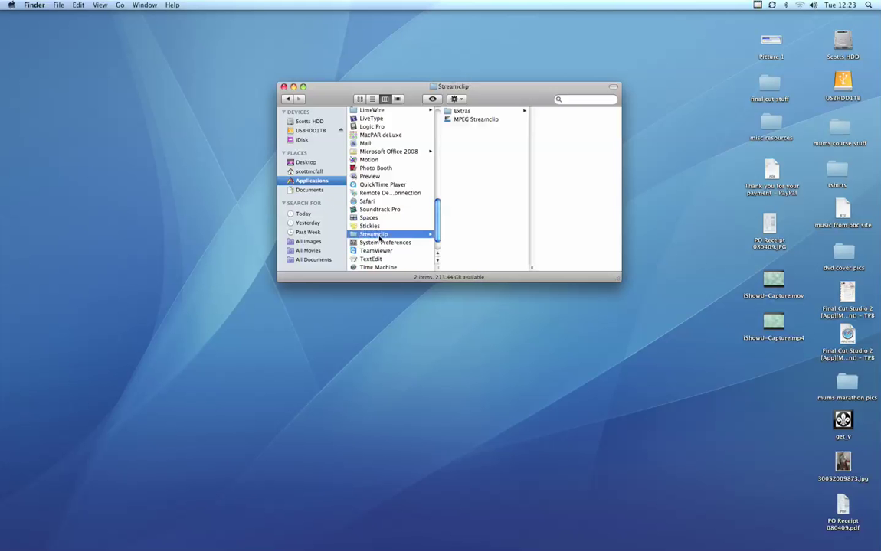
left_click(471, 121)
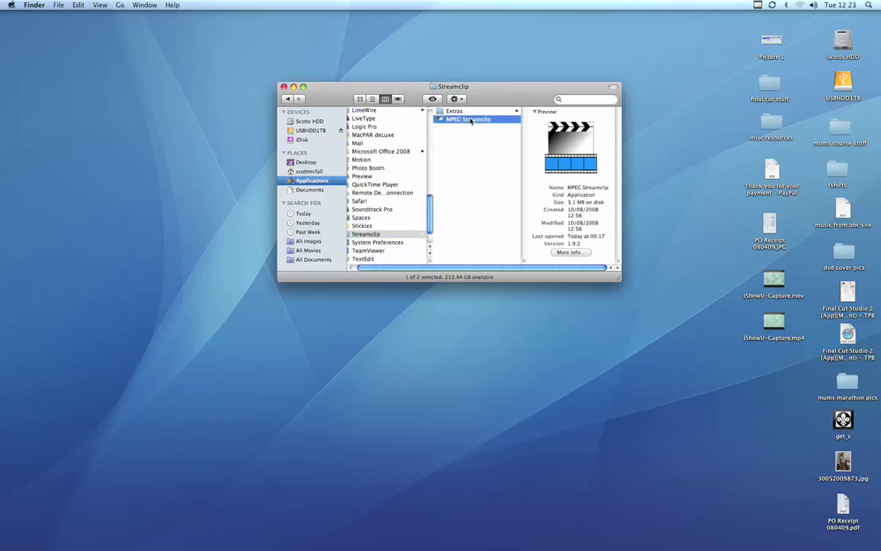
double_click(470, 120)
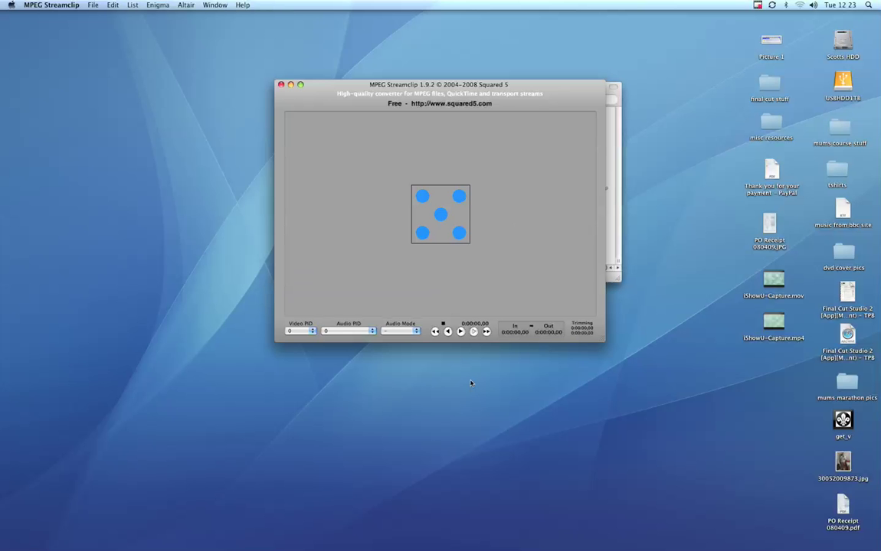
Restore the minimized Streamclip Finder window from the Dock.
mouse_move(484, 541)
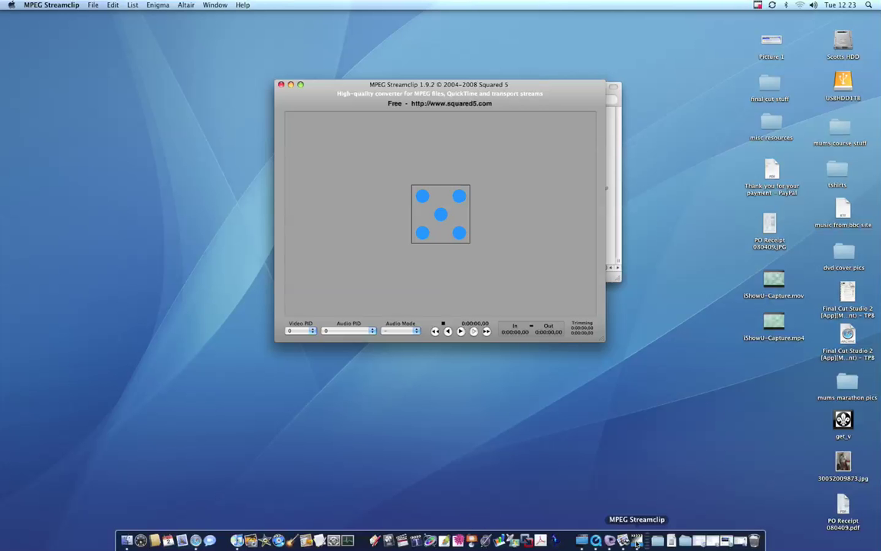
left_click(737, 544)
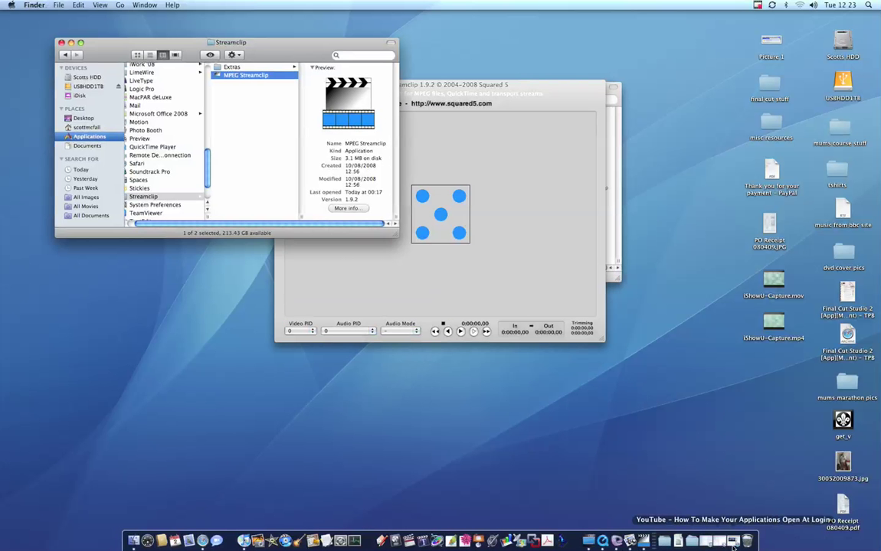
left_click(733, 546)
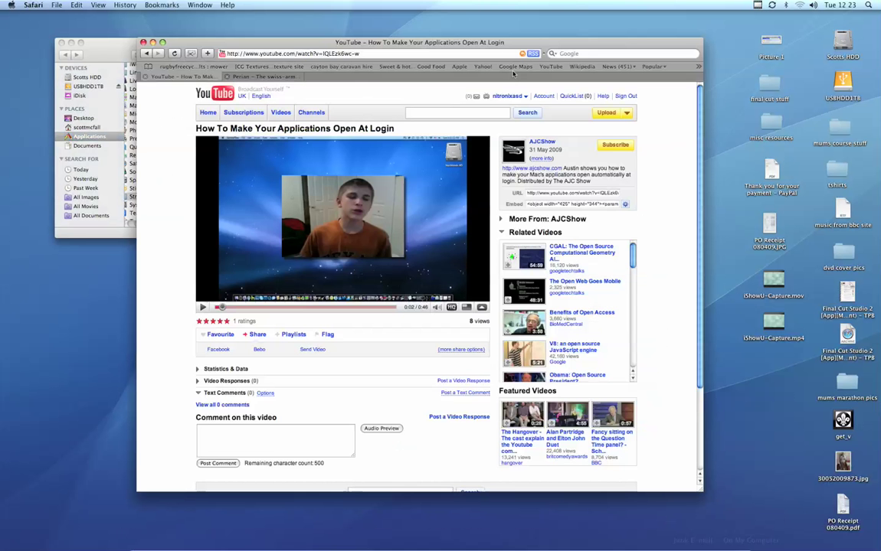
double_click(311, 77)
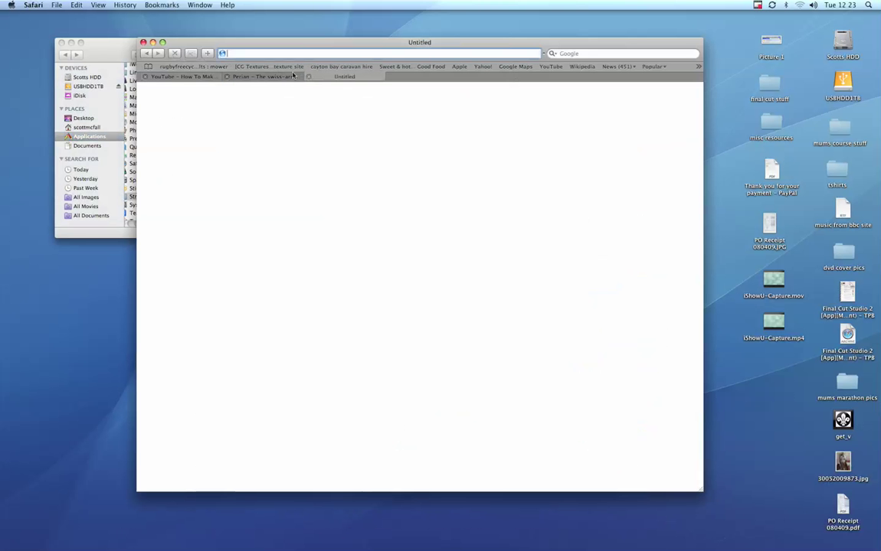
type("www.google.co.uk")
key("Return")
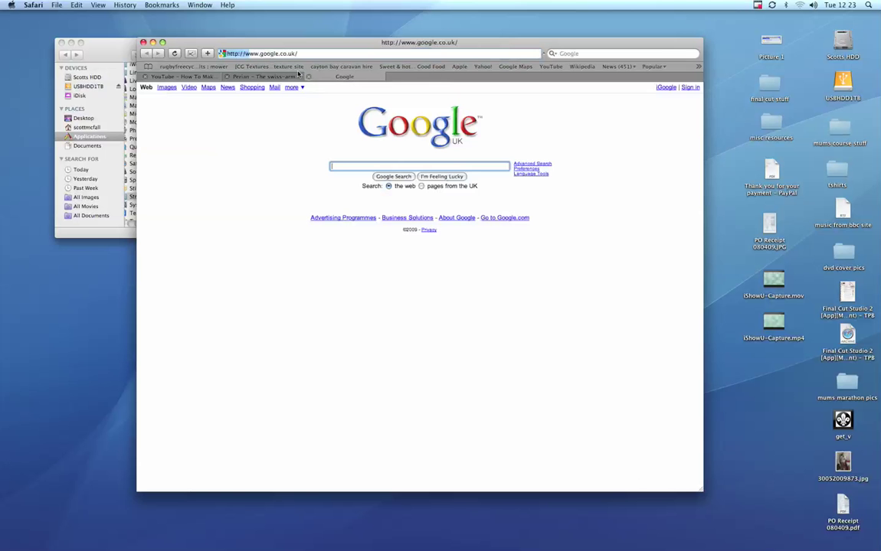
Search Google for 'mpeg streamclip', correcting the typo and picking the suggestion.
type("mpre")
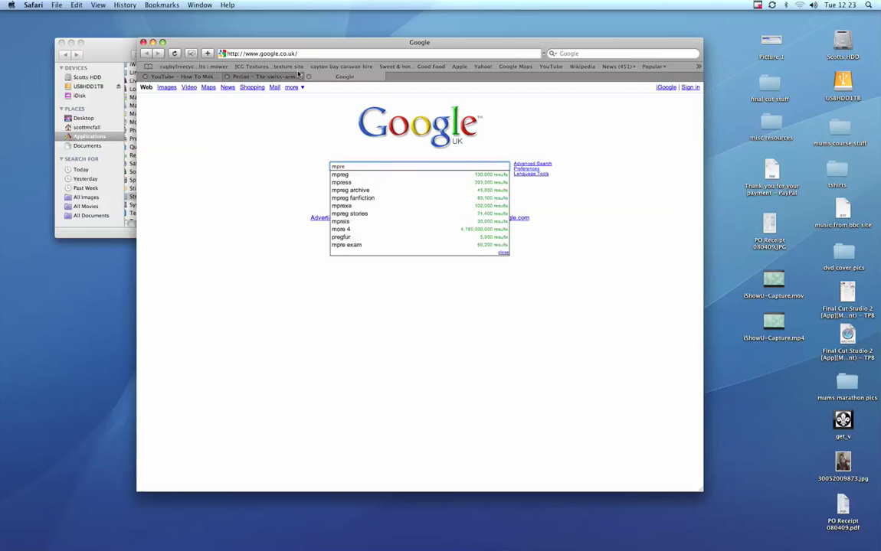
type("g")
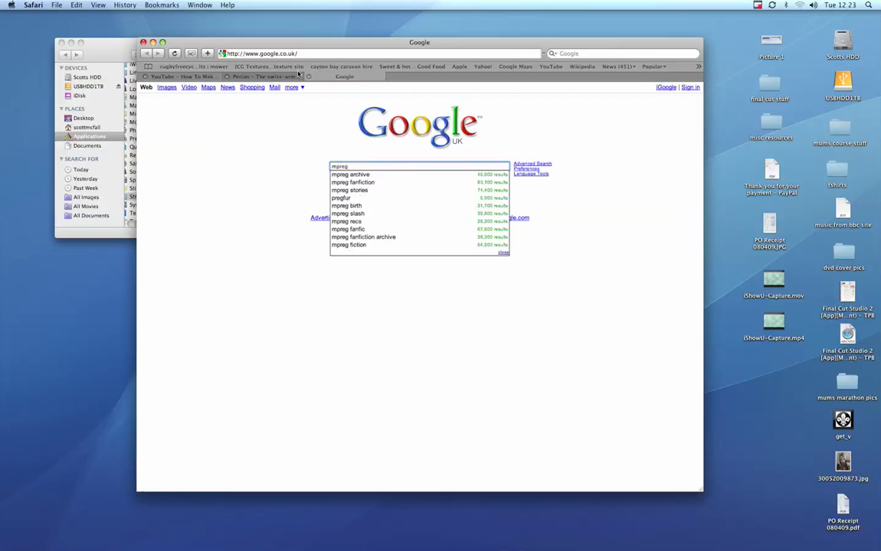
type(" stream")
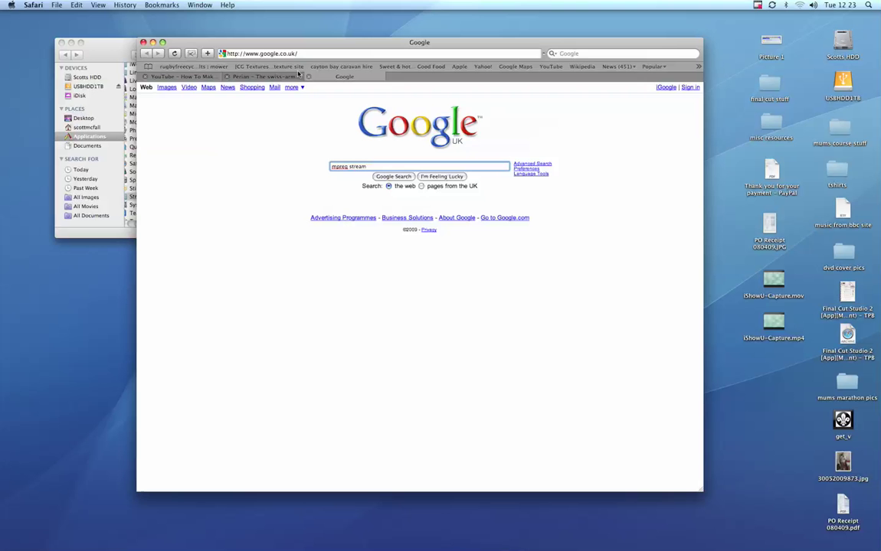
type("c")
key("BackSpace")
key("BackSpace")
key("BackSpace")
key("BackSpace")
key("BackSpace")
key("BackSpace")
key("BackSpace")
key("BackSpace")
key("BackSpace")
key("BackSpace")
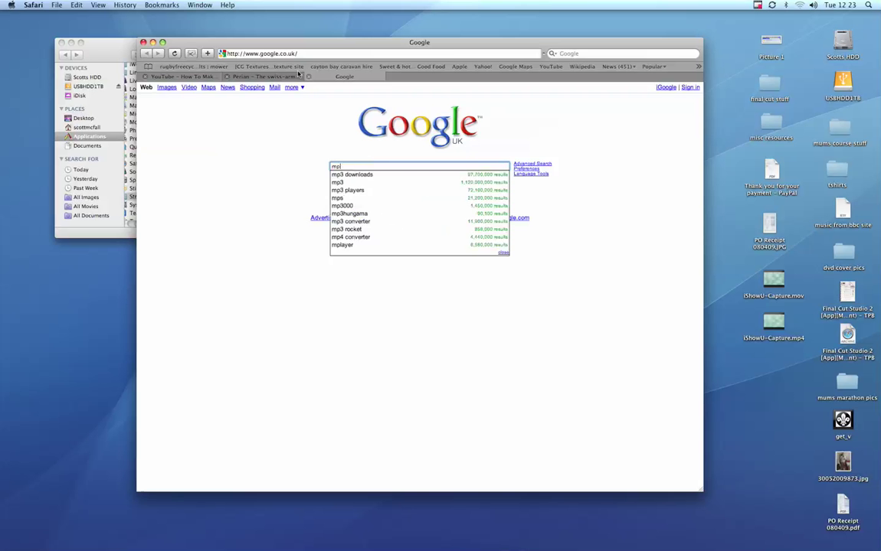
type("eg")
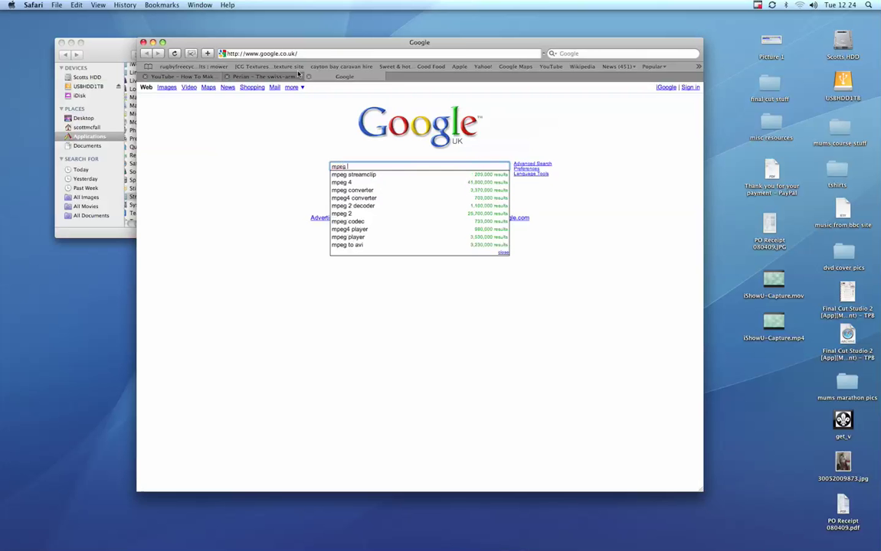
key("Down")
key("Return")
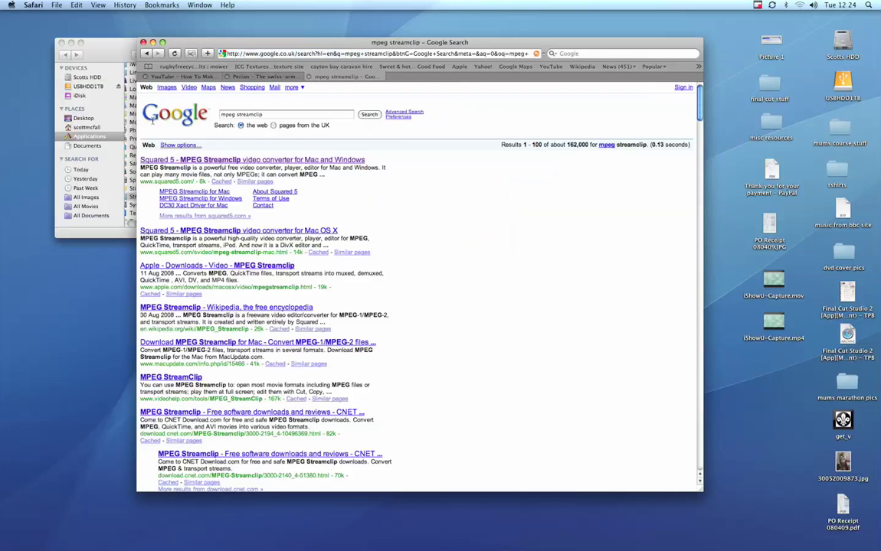
Open the Squared 5 MPEG Streamclip site and expand its DC30 Xact Driver and download sections.
left_click(198, 161)
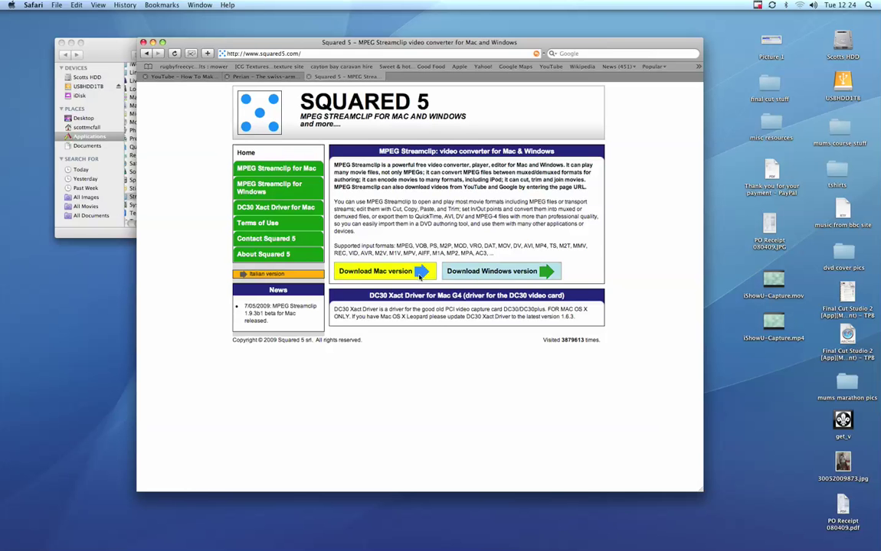
left_click(466, 296)
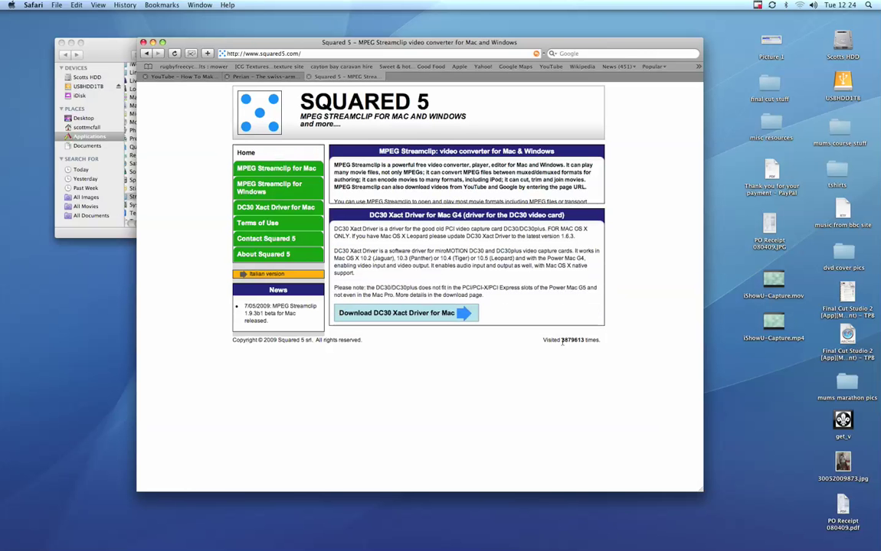
left_click(466, 151)
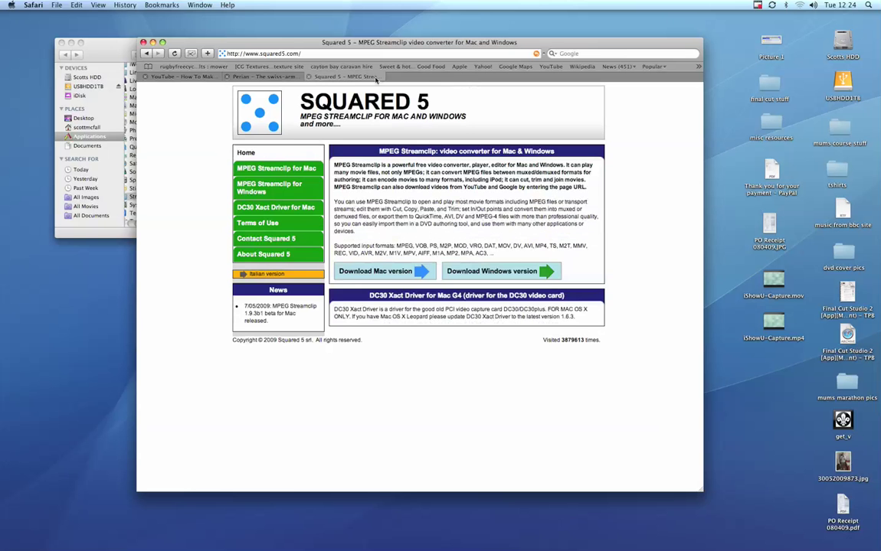
Switch to the Perian tab, nudge the window aside and minimize it.
left_click(276, 77)
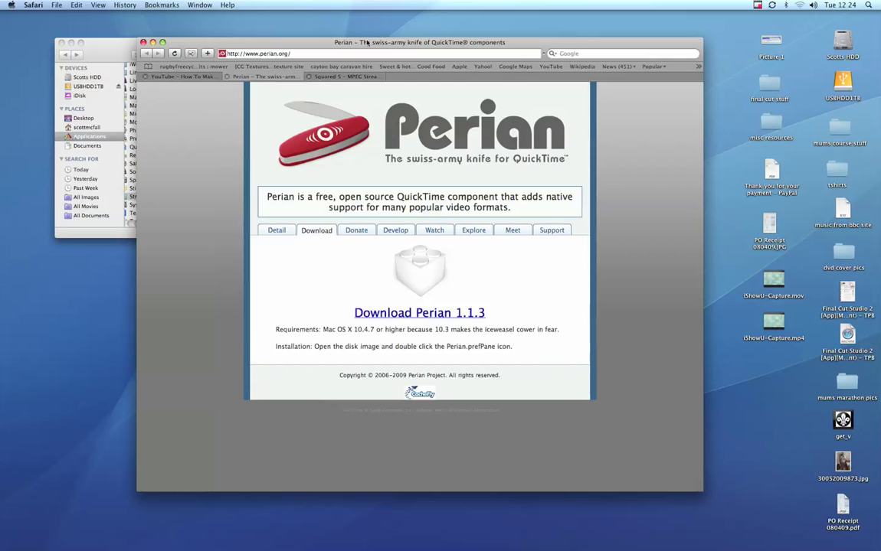
left_click_drag(366, 43, 378, 35)
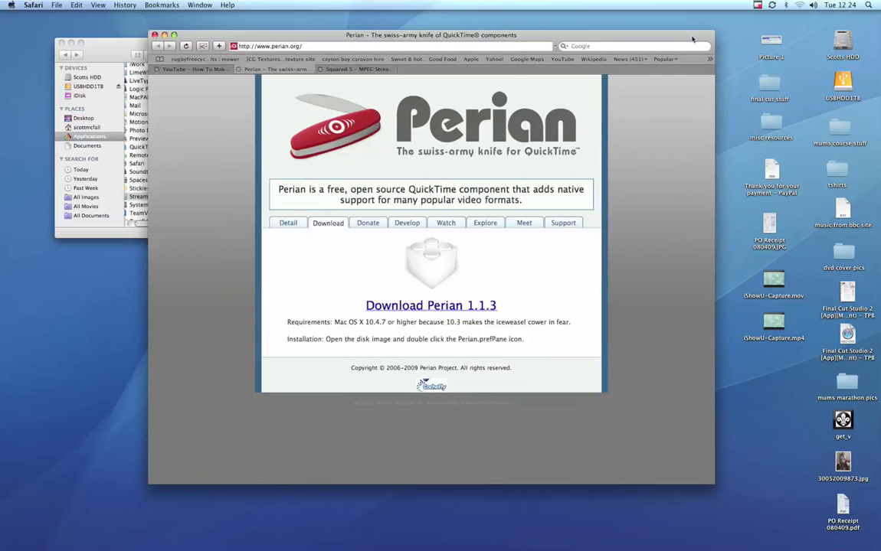
key("super+w")
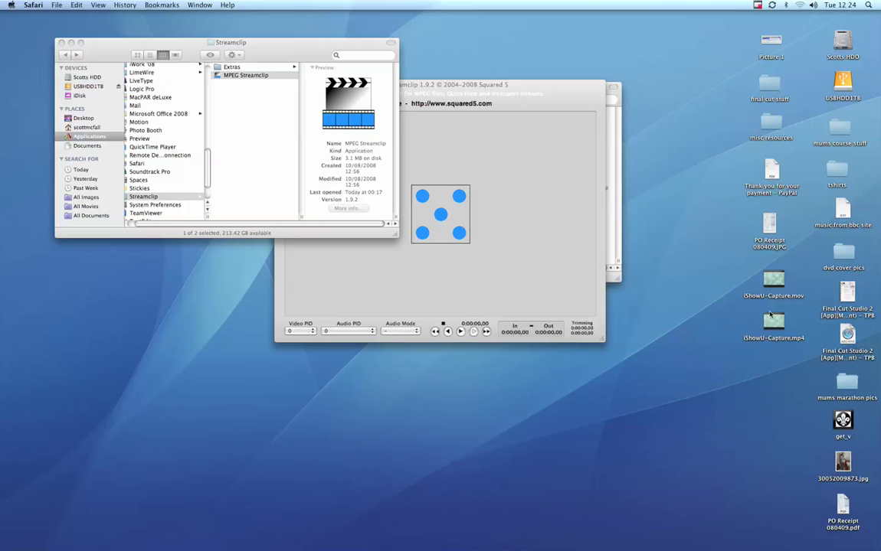
Load iShowU-Capture.mp4, then replace it with iShowU-Capture.mov, scrubbing each preview.
left_click_drag(773, 320, 460, 231)
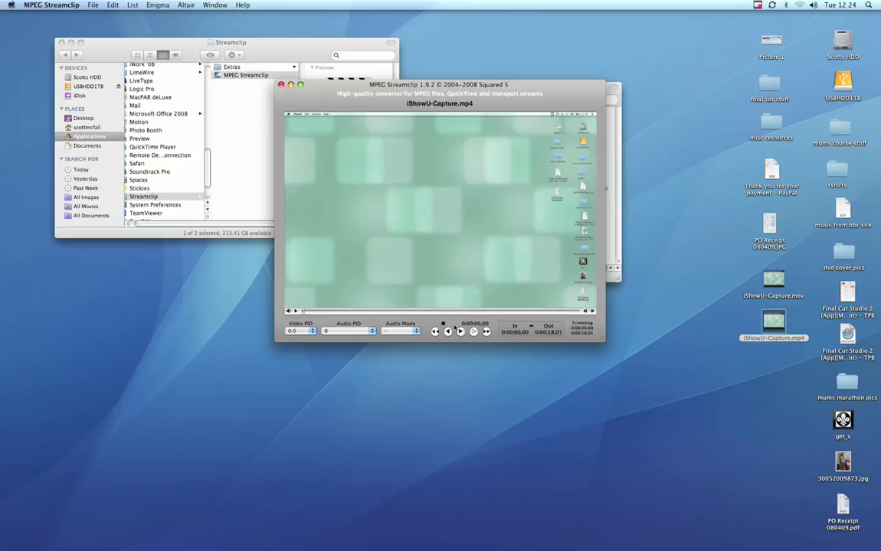
left_click_drag(303, 315, 514, 287)
left_click_drag(782, 284, 498, 241)
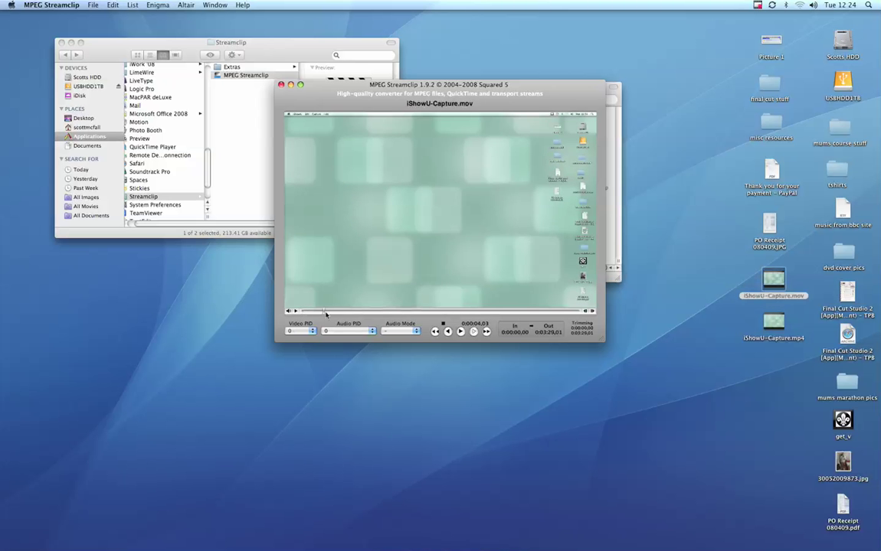
mouse_move(325, 314)
left_mouse_down()
mouse_move(545, 317)
mouse_move(468, 324)
mouse_move(407, 311)
mouse_move(330, 311)
left_mouse_up()
Open MPEG Streamclip's File menu with iShowU-Capture.mov loaded.
left_click(93, 5)
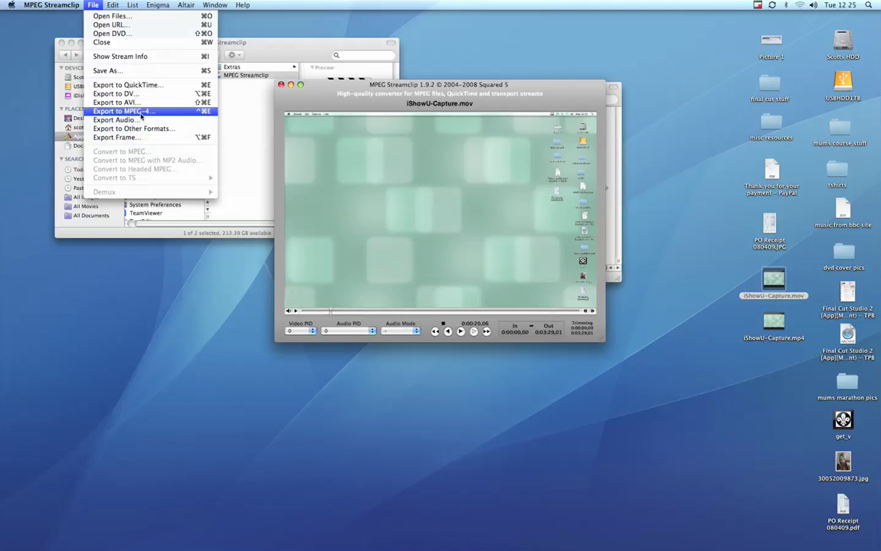
Export iShowU-Capture.mov as MP4 to the Desktop, replacing the old file, then stop it at about 15%.
left_click(159, 112)
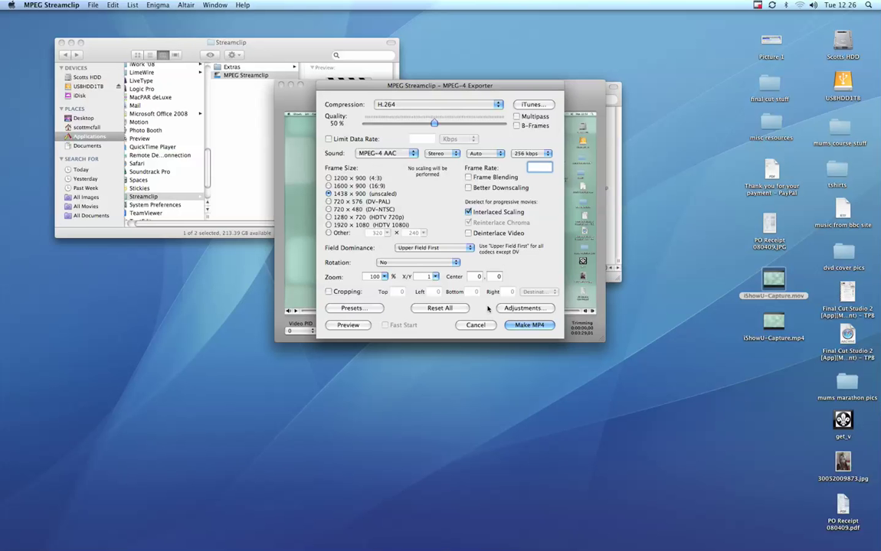
left_click(545, 327)
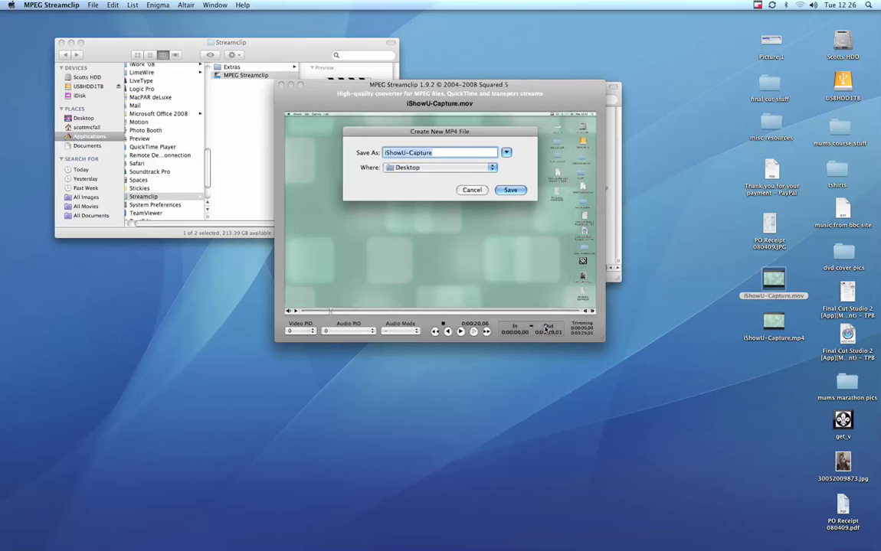
left_click(509, 191)
left_click(510, 195)
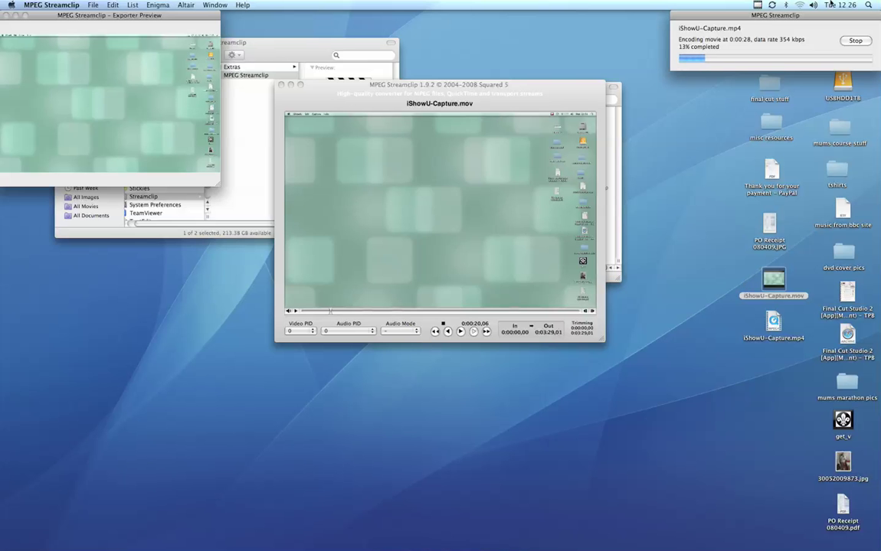
left_click(859, 42)
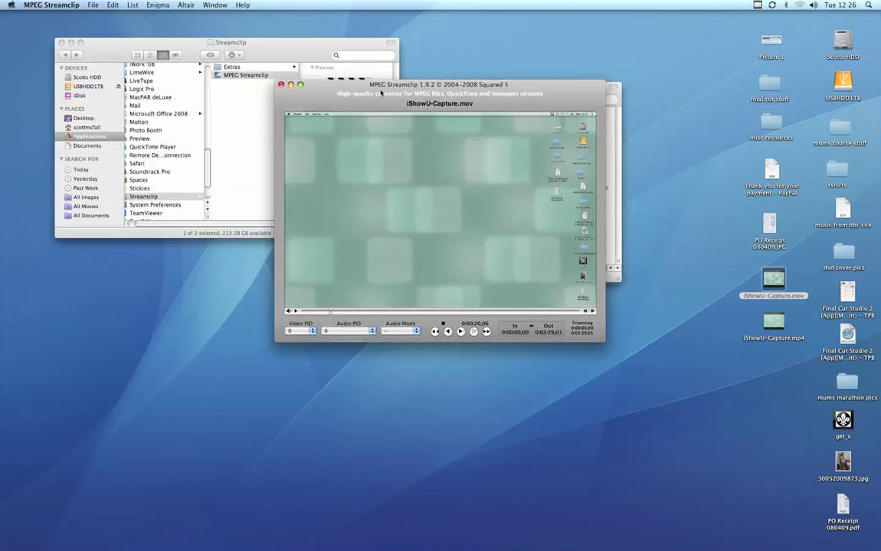
Move the Streamclip window aside, minimize and restore the Finder window, then restore the Perian browser window.
left_click_drag(344, 84, 396, 137)
double_click(307, 43)
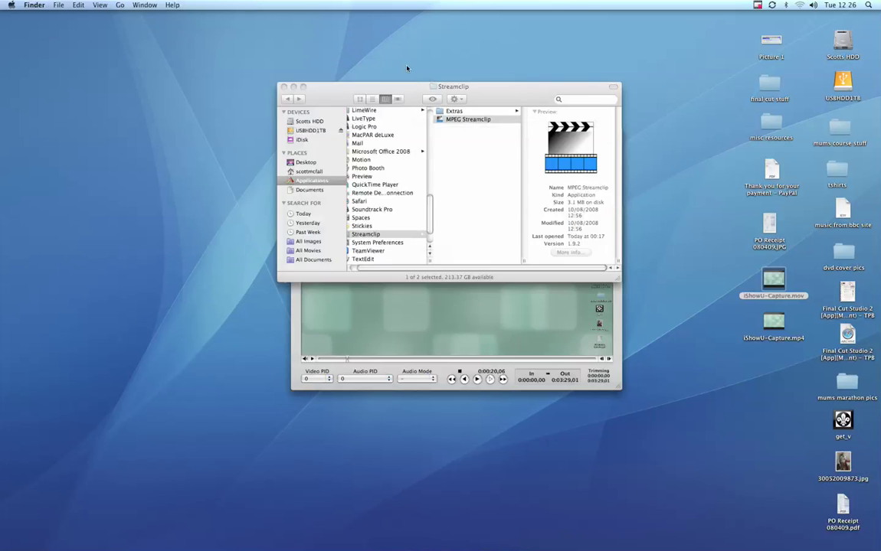
double_click(398, 82)
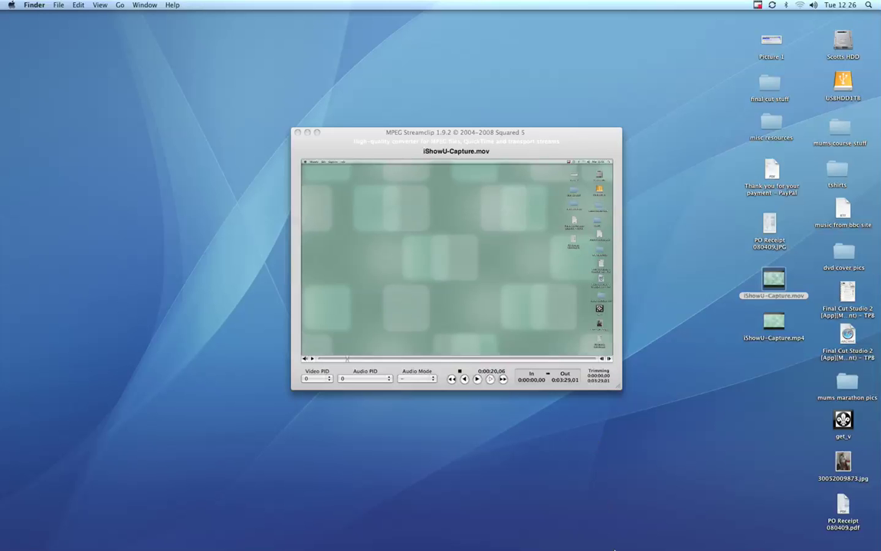
mouse_move(616, 541)
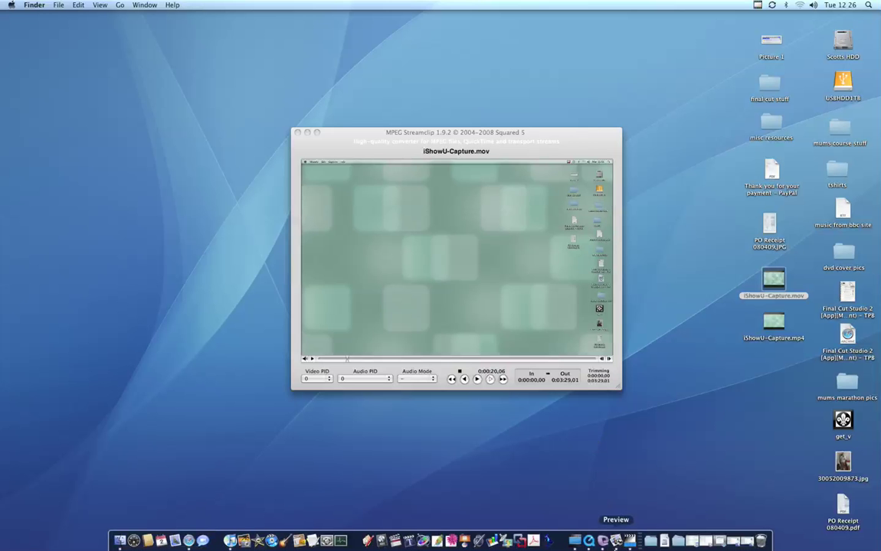
left_click(738, 542)
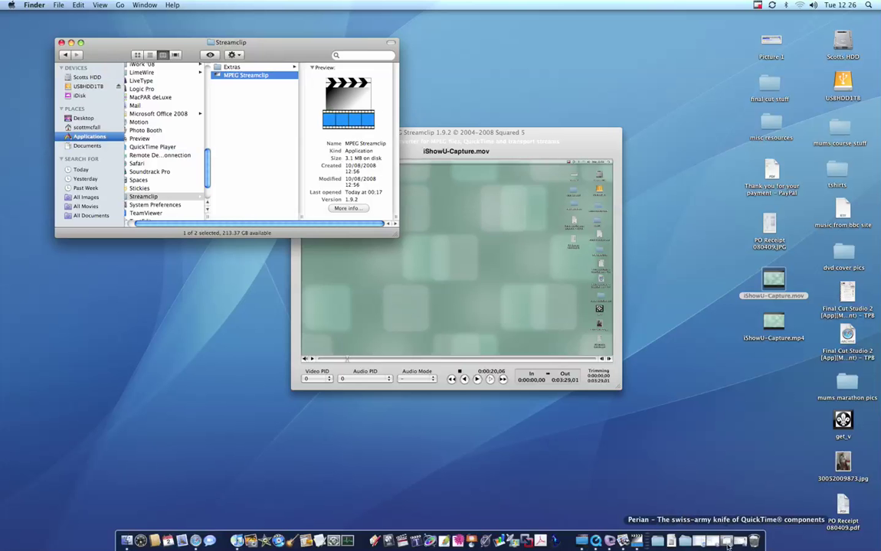
left_click(723, 542)
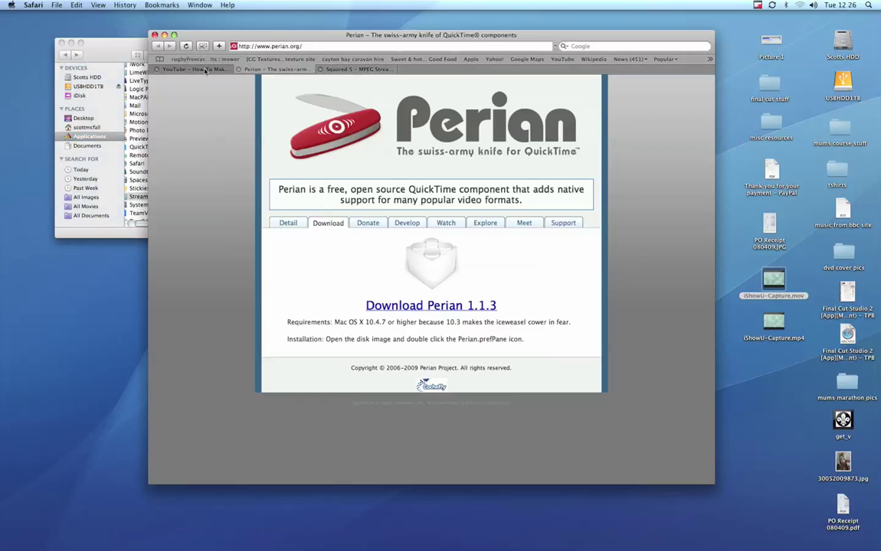
Switch Safari to the 'How To Make Your Applications Open At Login' YouTube tab and open the Window menu.
left_click(214, 69)
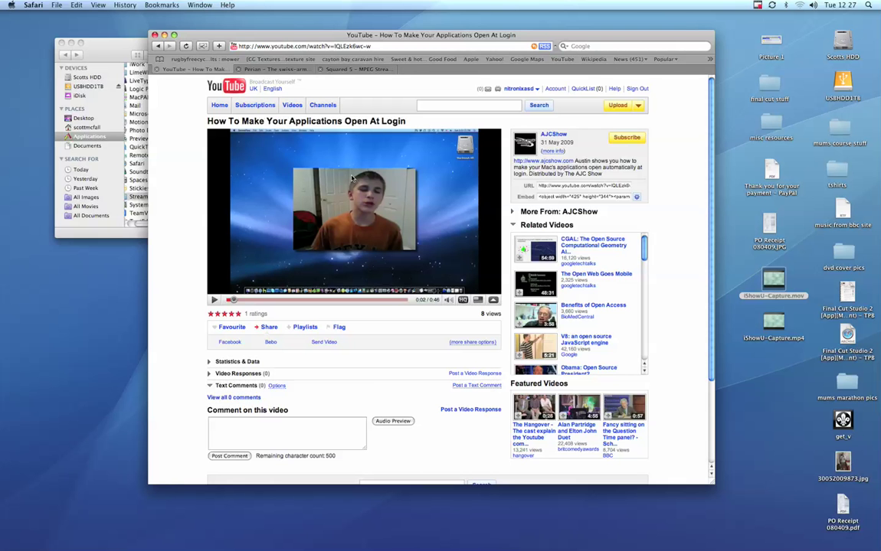
left_click(123, 4)
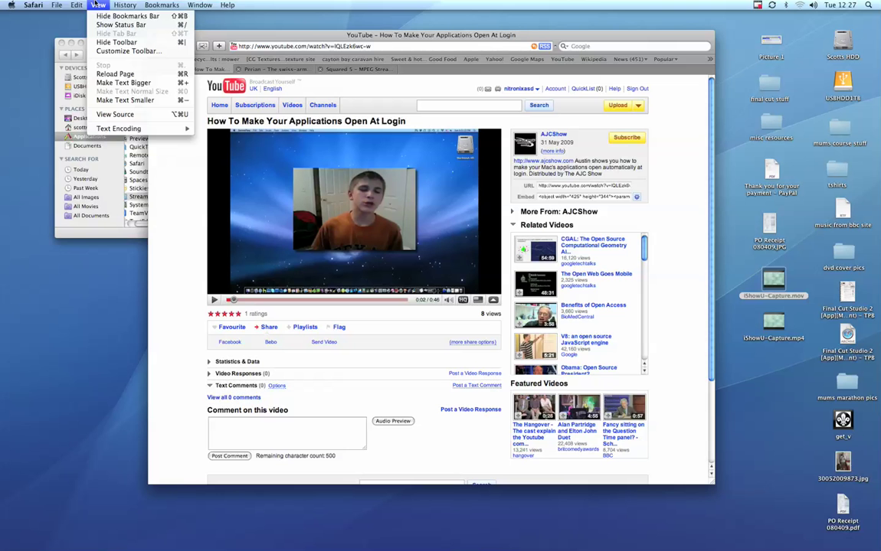
Open Safari's Activity window and scroll to the googlevideo.com videoplayback entry of about 1.6 MB.
mouse_move(175, 4)
mouse_move(208, 5)
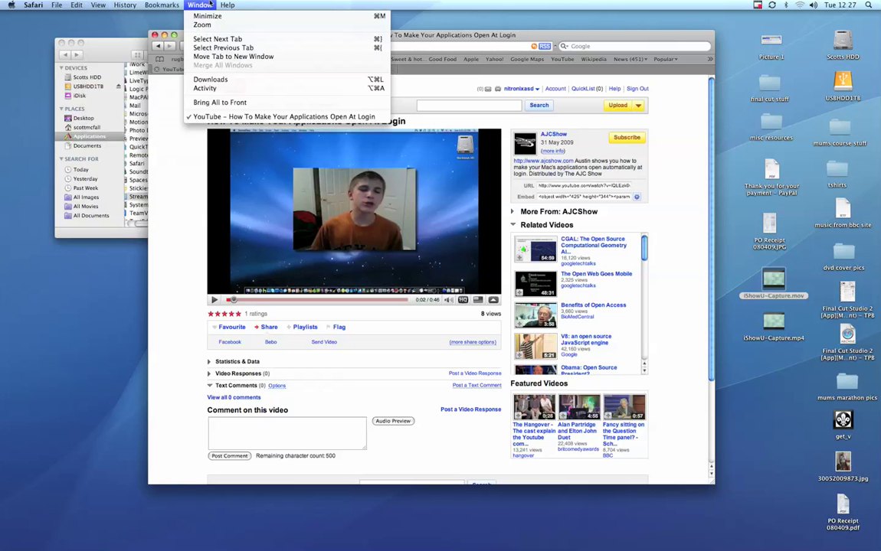
left_click(206, 88)
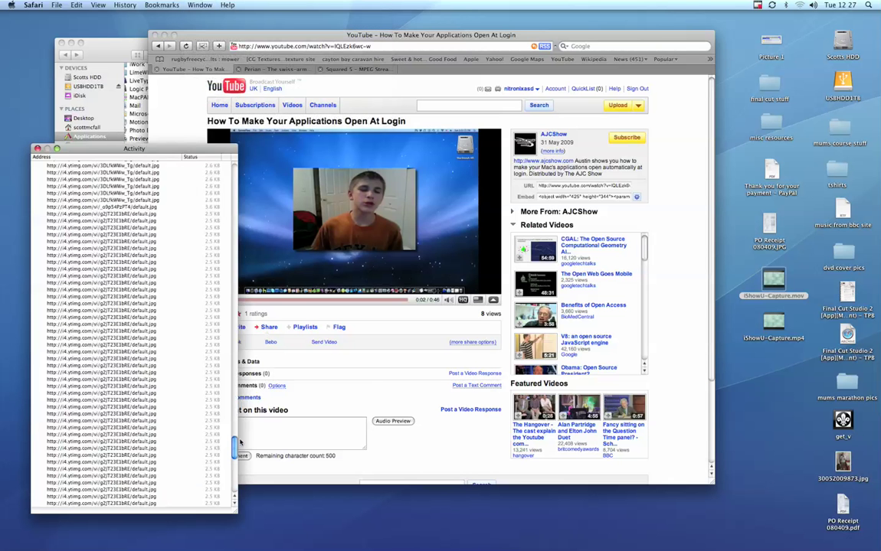
left_click_drag(231, 446, 229, 186)
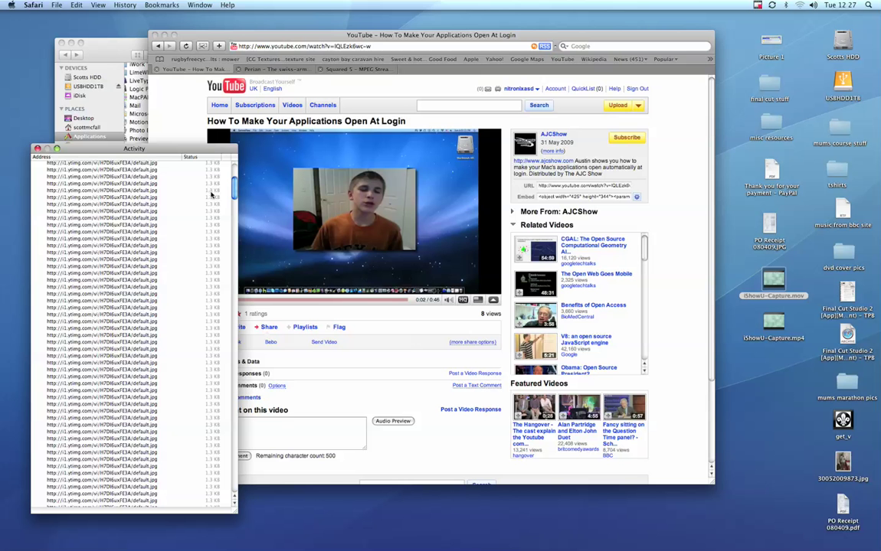
left_click_drag(226, 197, 230, 477)
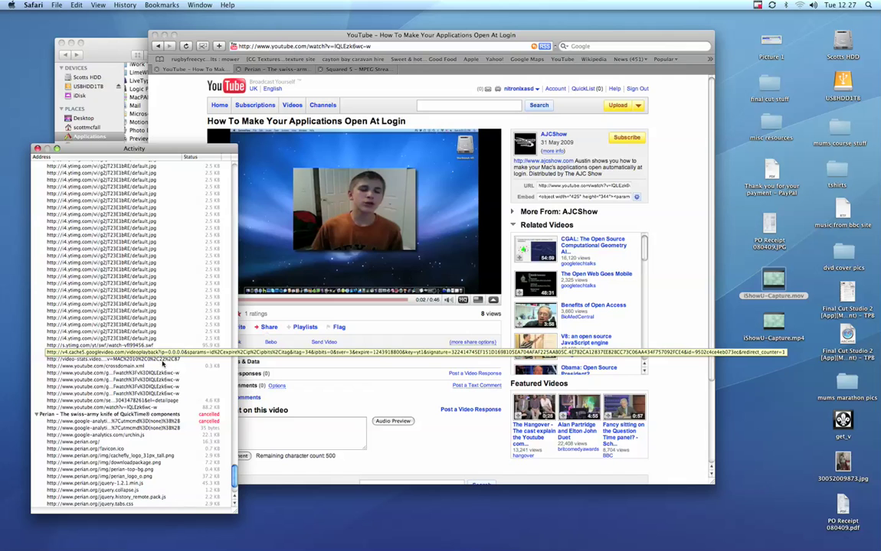
Download the googlevideo stream as video-1.flv (1.6 MB) and show it in Finder.
double_click(160, 353)
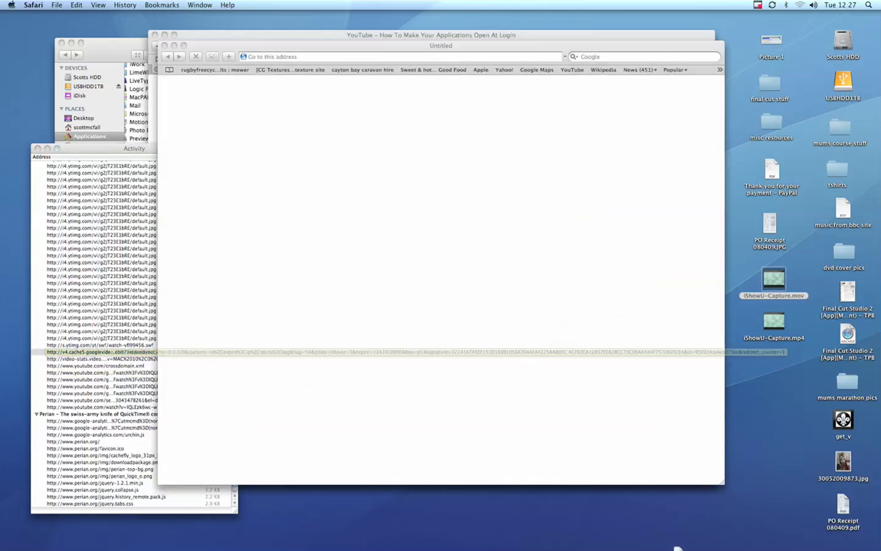
left_click_drag(54, 124, 224, 124)
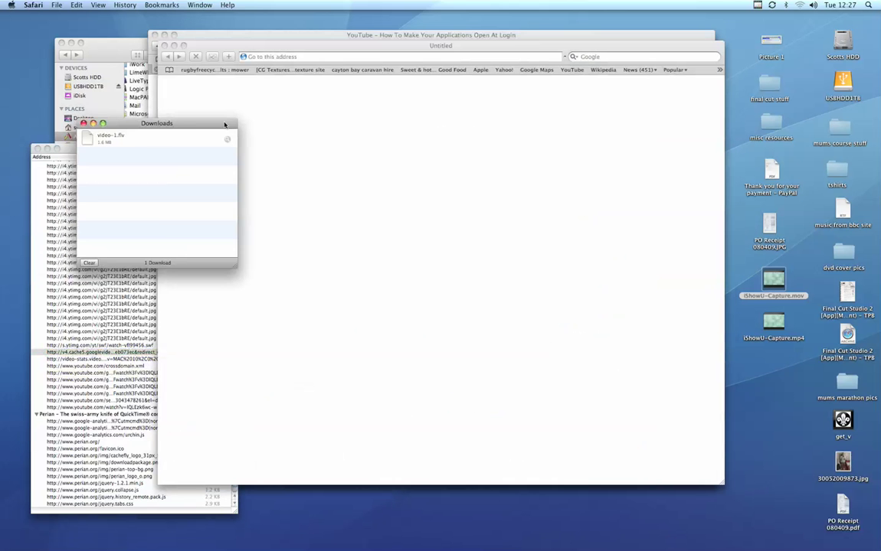
right_click(111, 140)
left_click(134, 150)
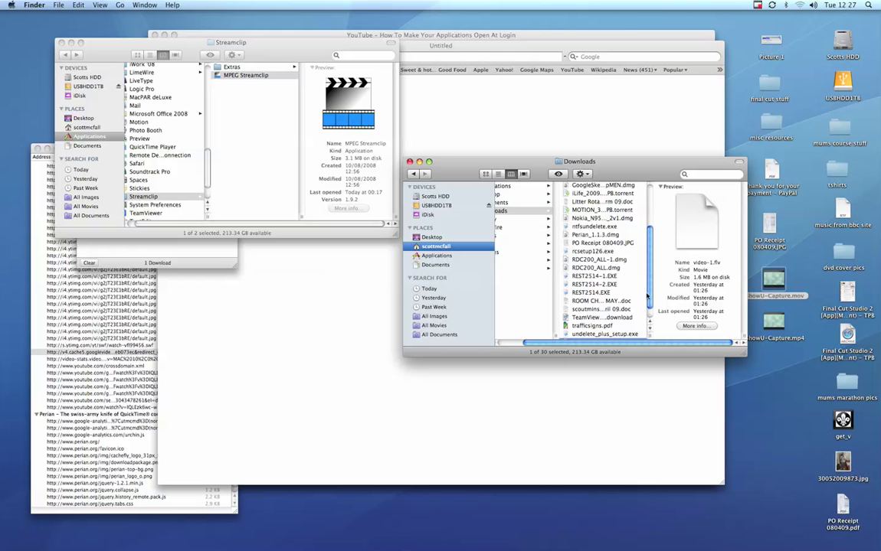
Close the Streamclip Finder window and Safari's empty and YouTube windows, moving Downloads to the top right.
scroll(644, 293, "down", 2)
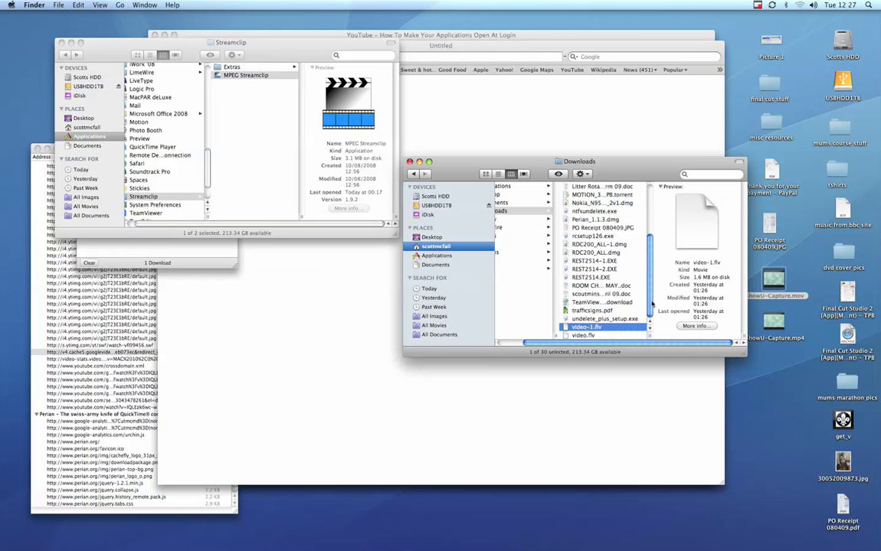
left_click(337, 49)
key("cmd+w")
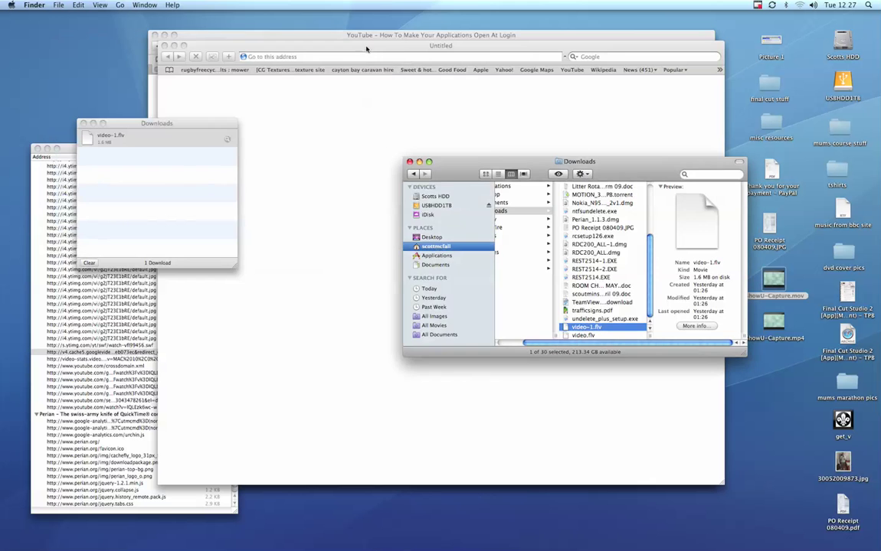
left_click(610, 47)
key("super+w")
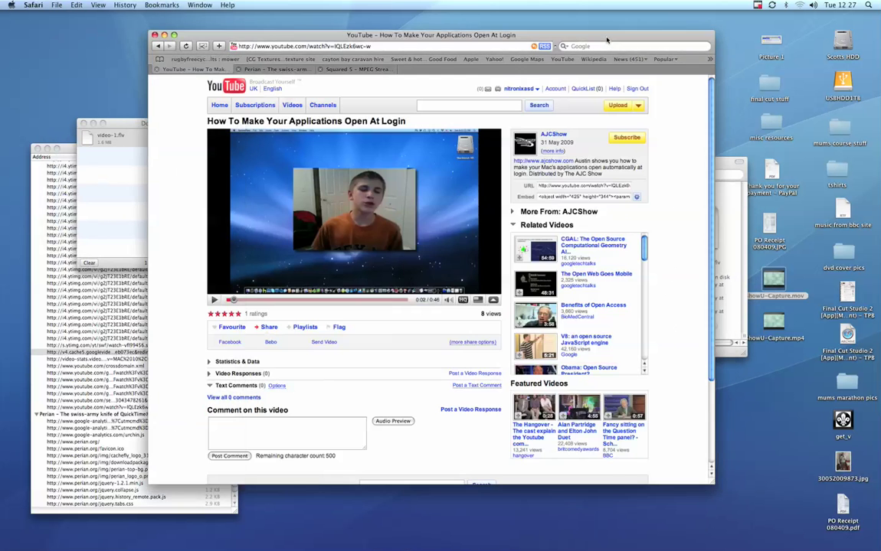
key("super+w")
left_click_drag(582, 161, 709, 28)
Drop video-1.flv into MPEG Streamclip and scrub the 46-second clip to preview its frames.
left_click_drag(719, 200, 404, 207)
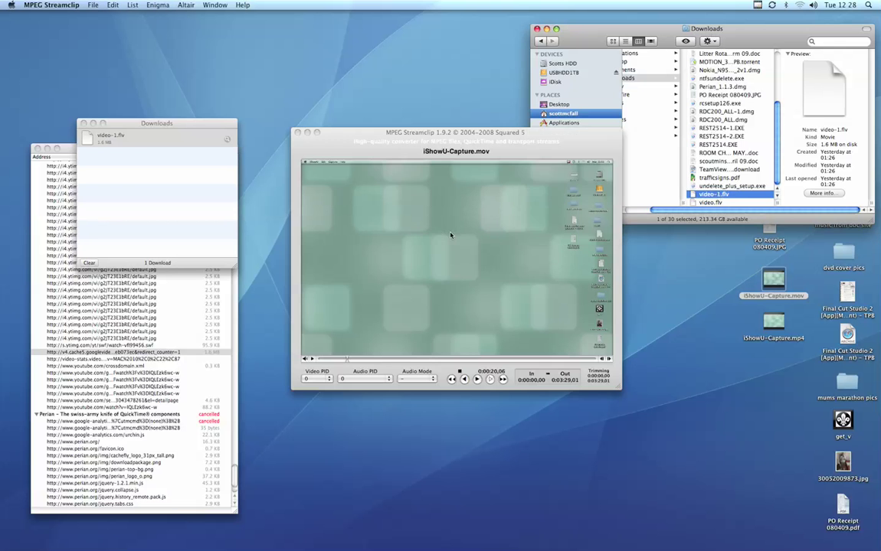
left_click_drag(417, 360, 458, 367)
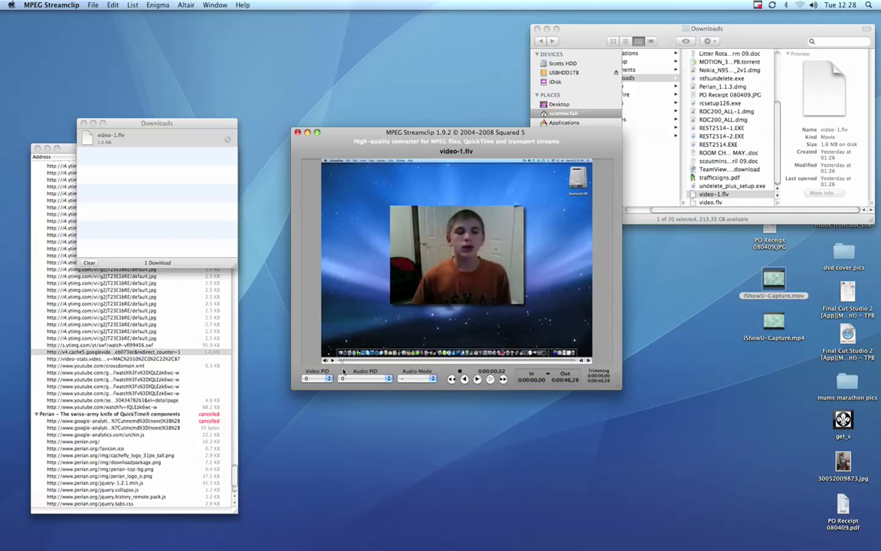
left_click_drag(383, 360, 457, 361)
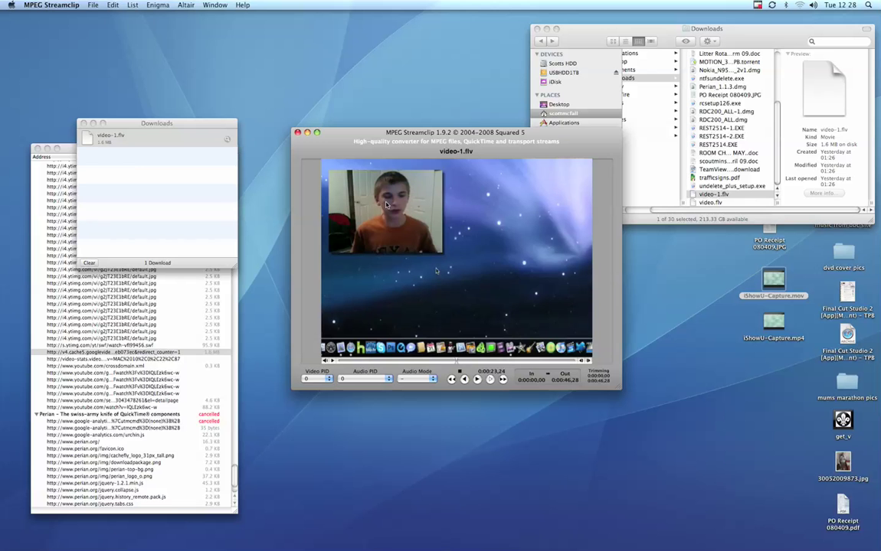
left_click(90, 6)
Export video-1.flv to MPEG-4 with H.264 settings, saving it as video-1.mp4 on the desktop.
left_click(123, 111)
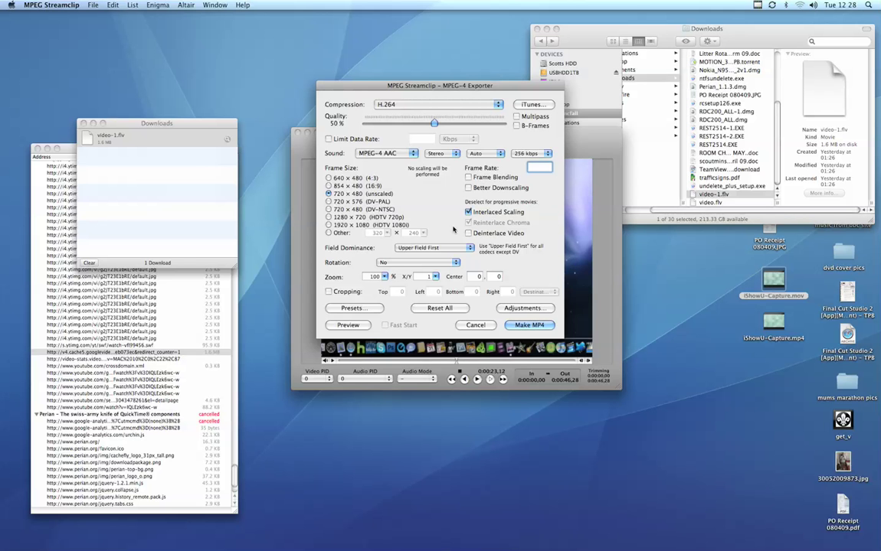
left_click(521, 325)
left_click(510, 190)
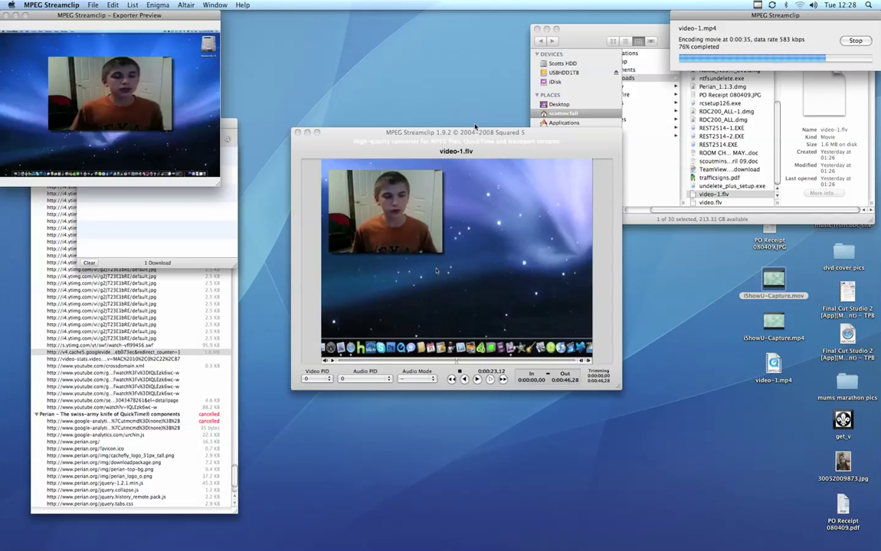
left_click(429, 136)
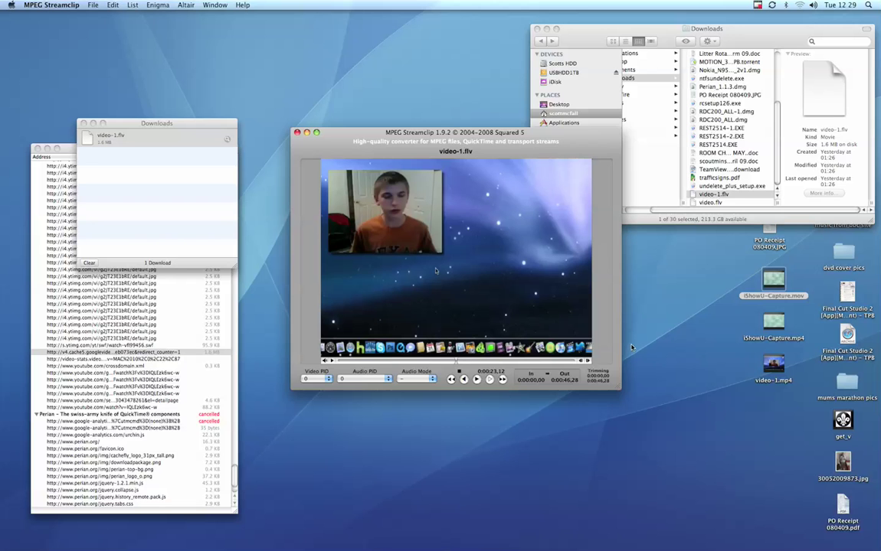
Open video-1.mp4 in QuickTime Player, play it briefly, and pause at 00:00:03.
left_click(775, 366)
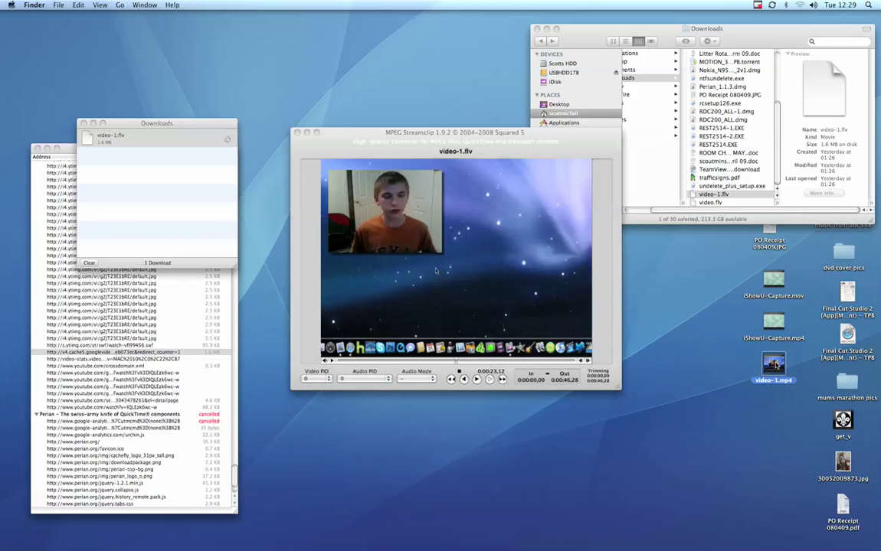
key("super+o")
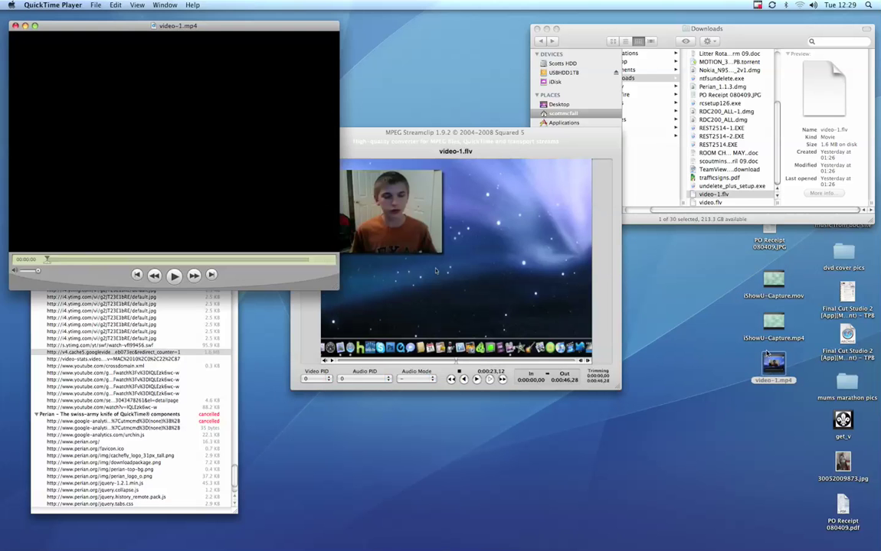
left_click(174, 275)
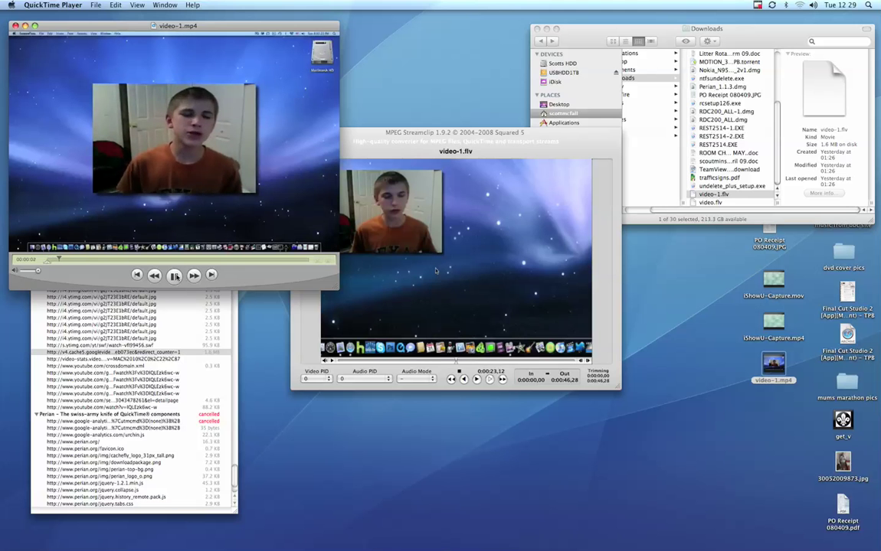
left_click(174, 276)
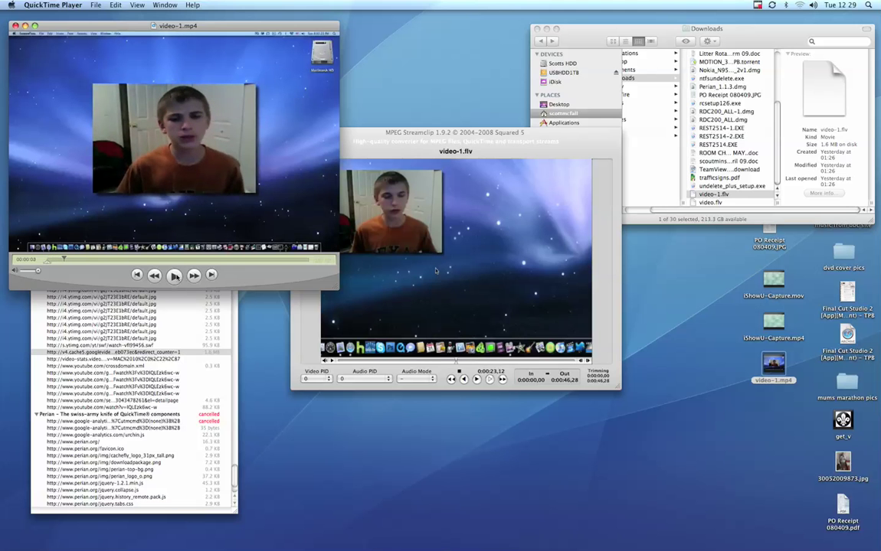
right_click(772, 367)
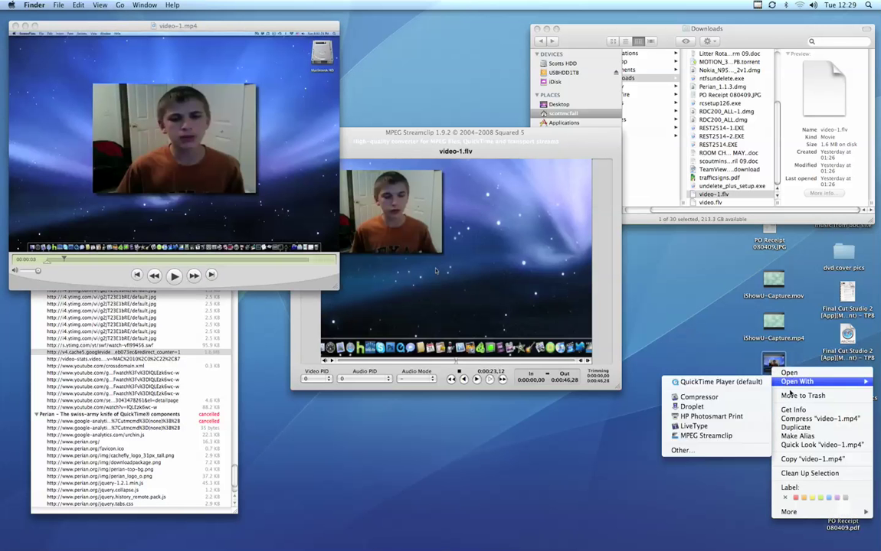
Show video-1.mp4's info (3.2 MB, 720 × 480, H.264/AAC) and compare it with video-1.flv.
left_click(811, 412)
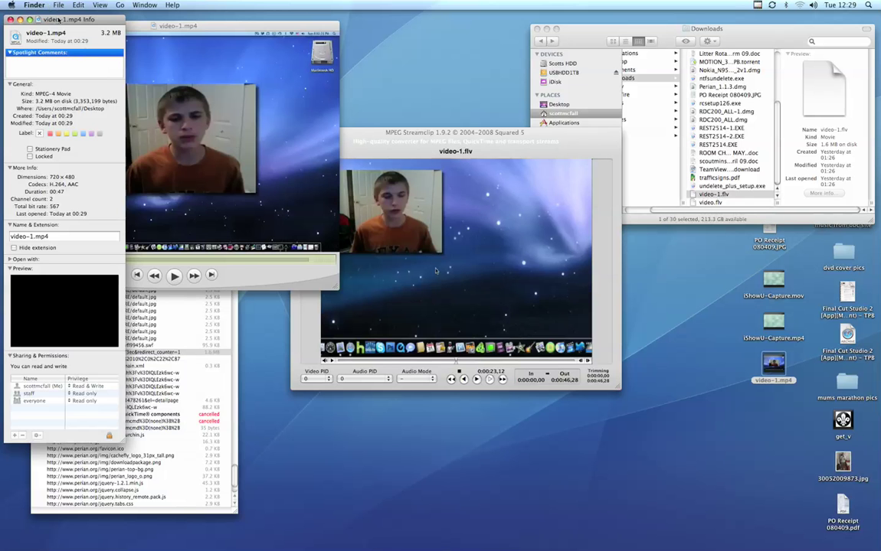
left_click_drag(55, 19, 165, 48)
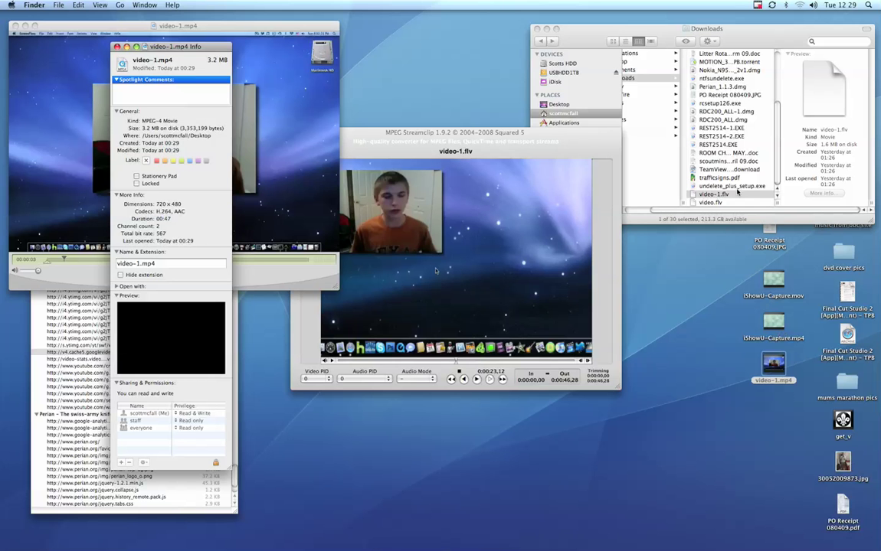
left_click(737, 194)
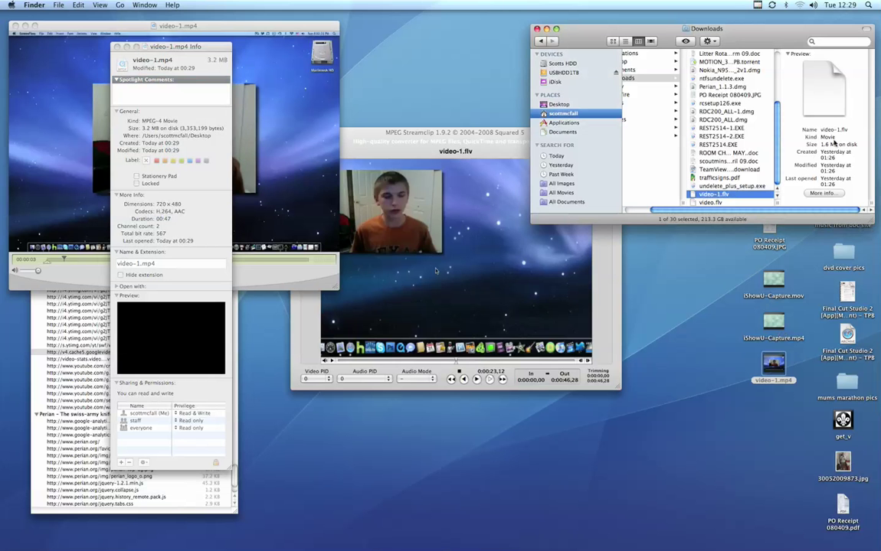
left_click(175, 203)
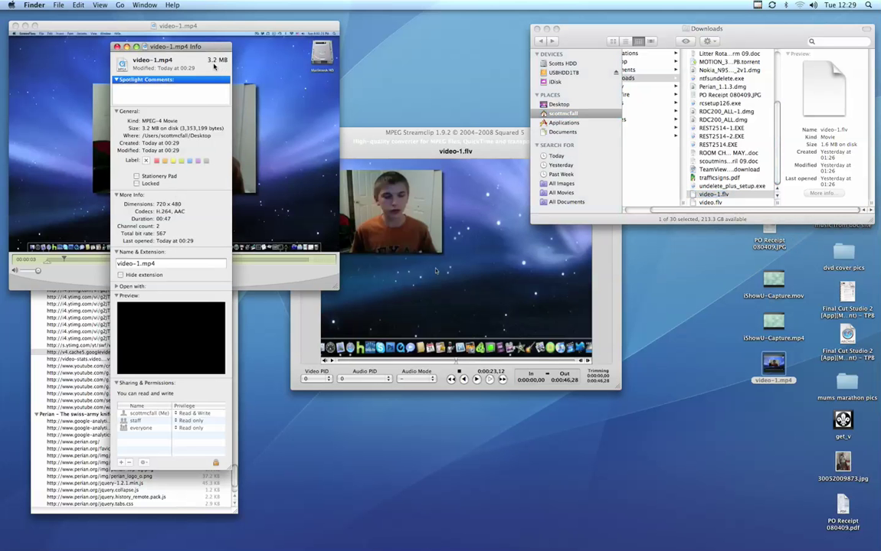
left_click_drag(200, 47, 165, 61)
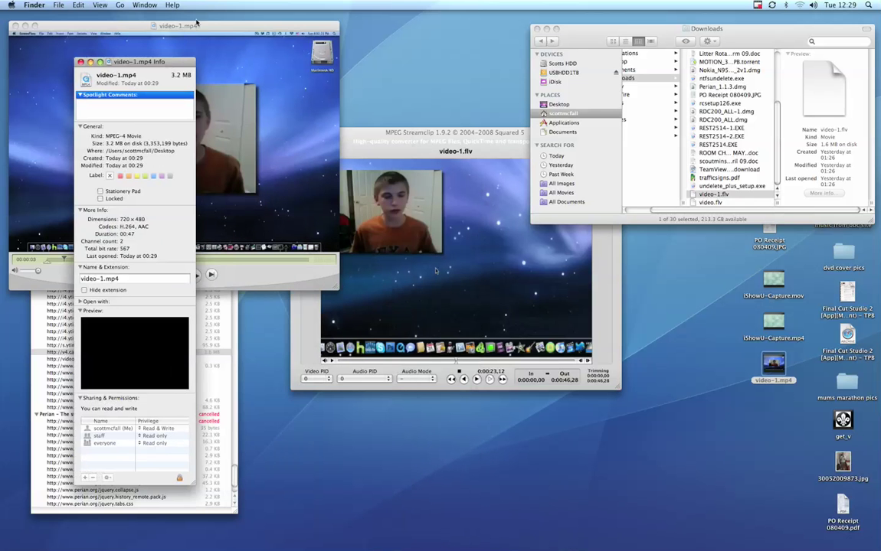
left_click(197, 25)
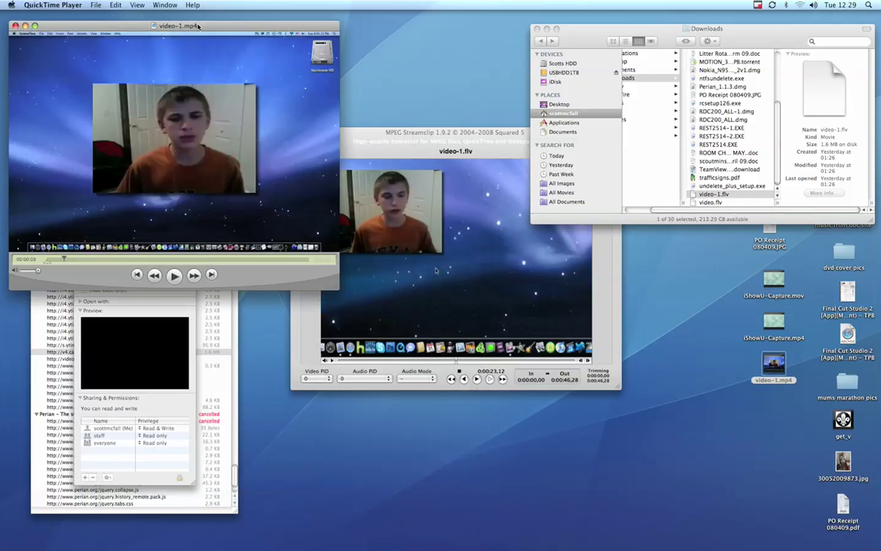